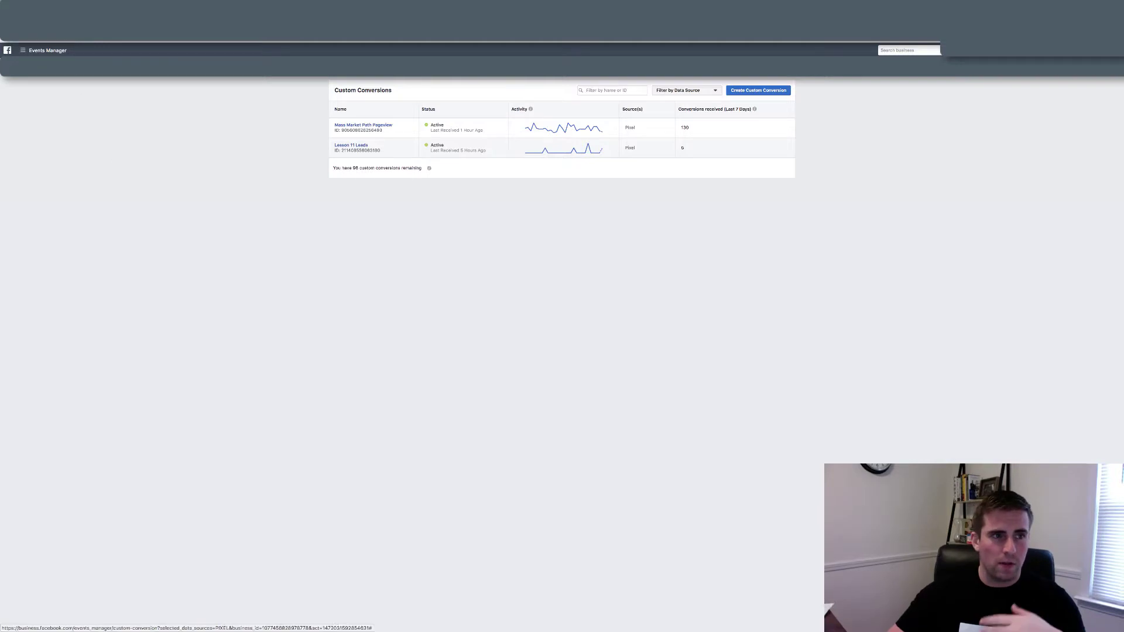
Go to Custom Conversions from the business tools menu and begin a new custom conversion
left_click(27, 52)
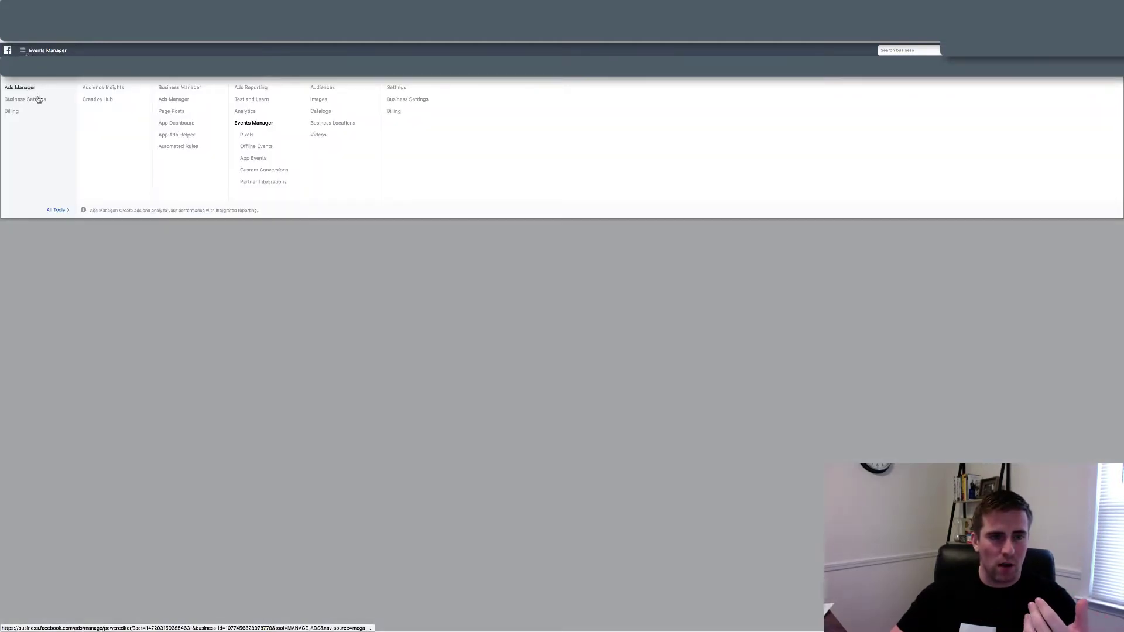
left_click(258, 170)
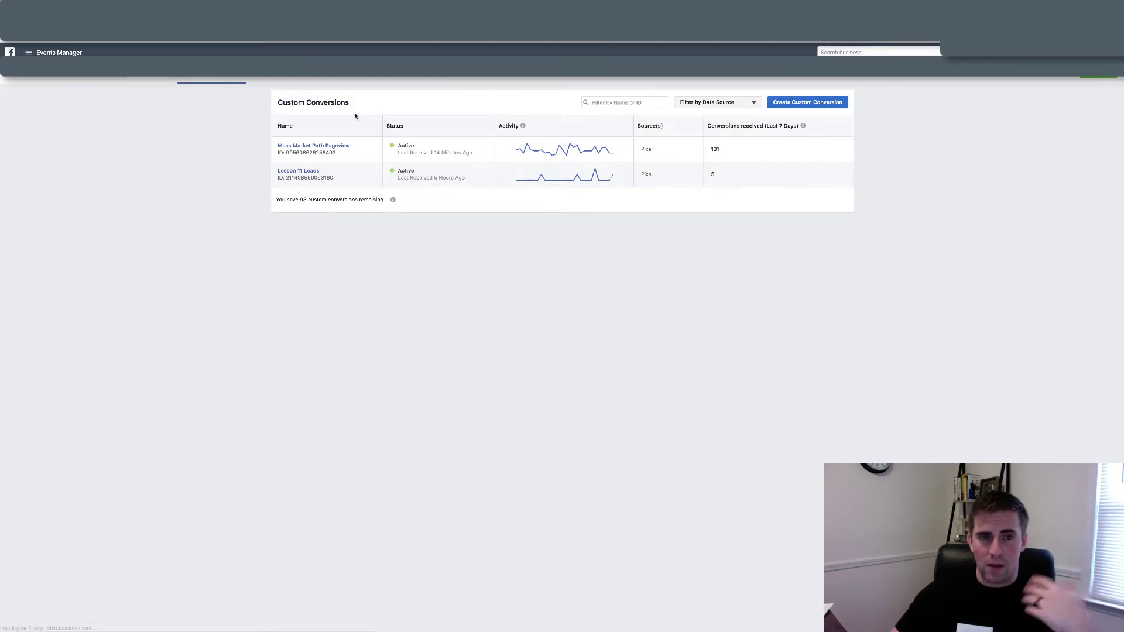
left_click(791, 105)
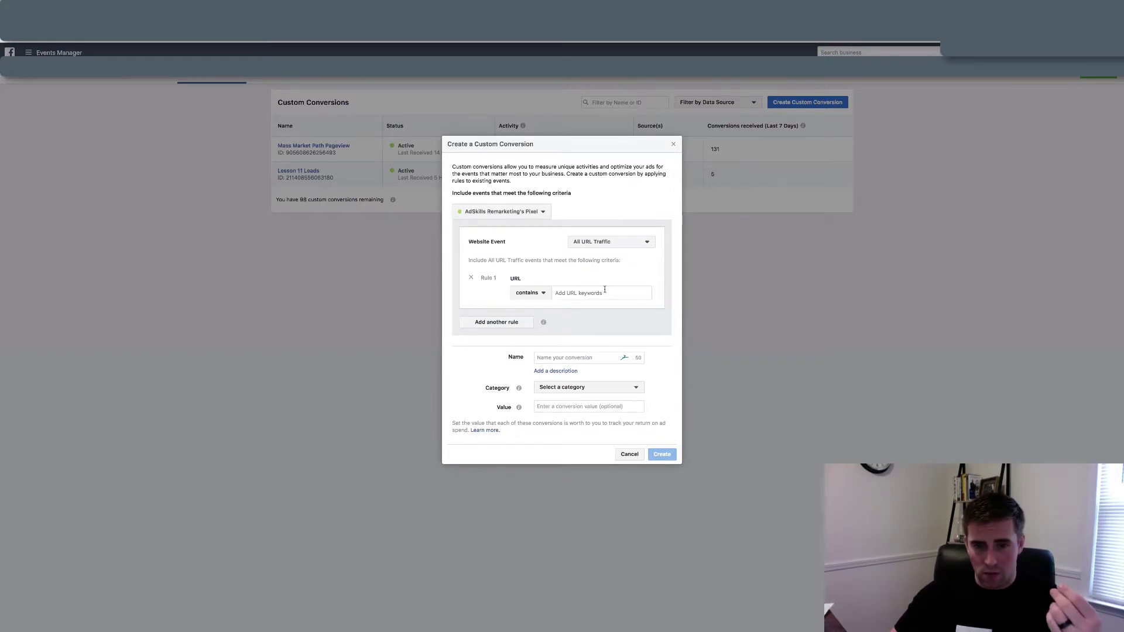
Create 'Traffic Traps Example' with the rule URL contains traffic-traps and category View Content
type("traff")
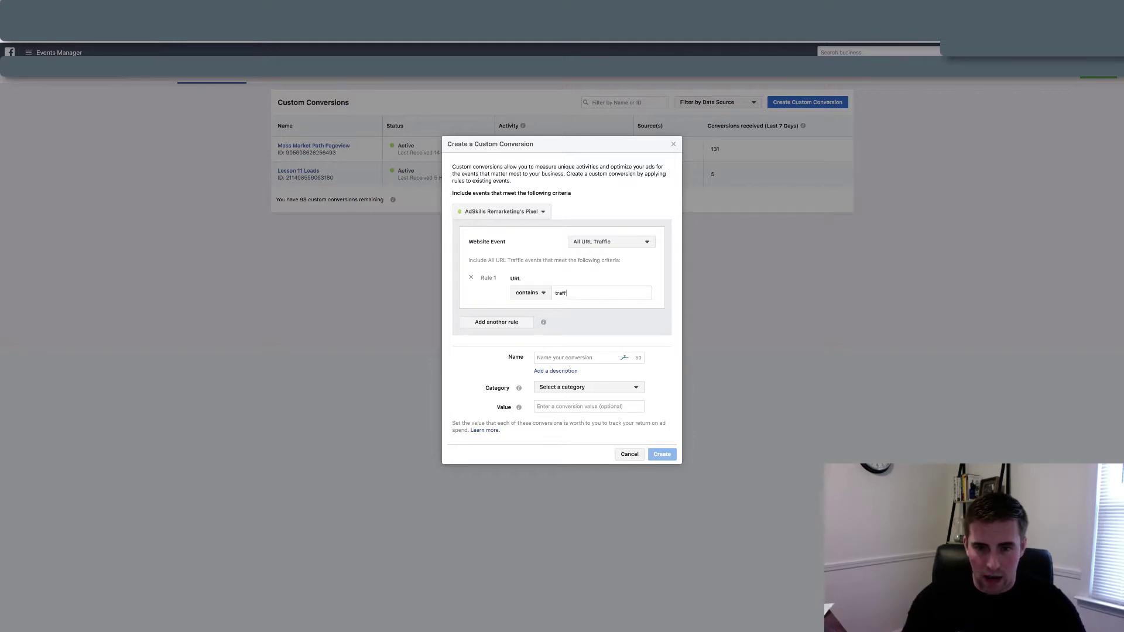
type("ic-traps")
key("Return")
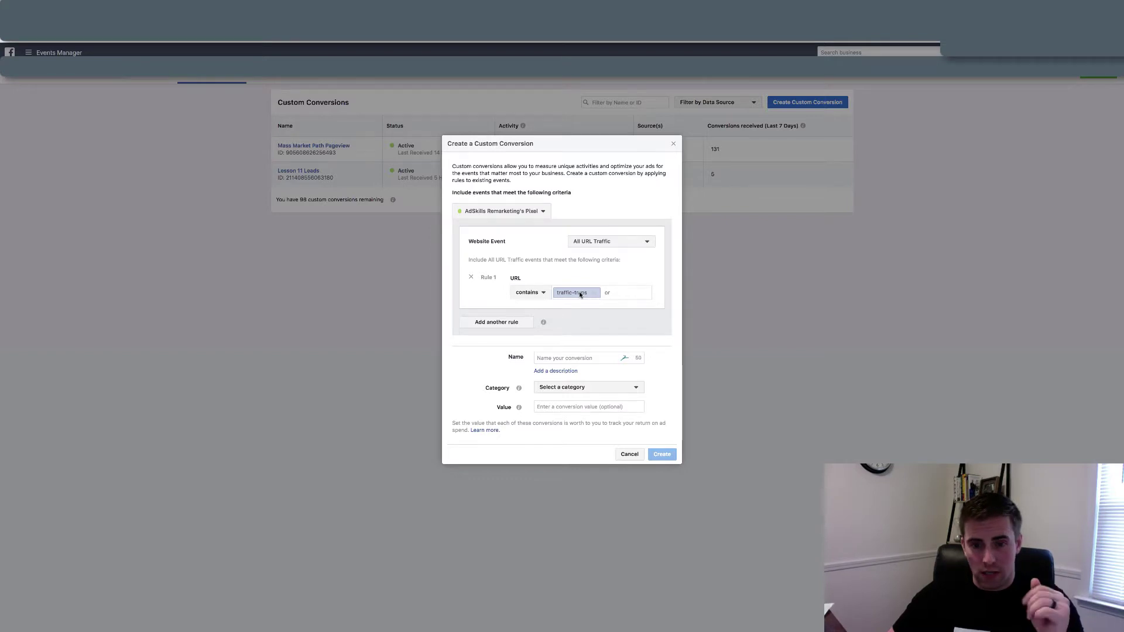
left_click(577, 358)
type("Traf")
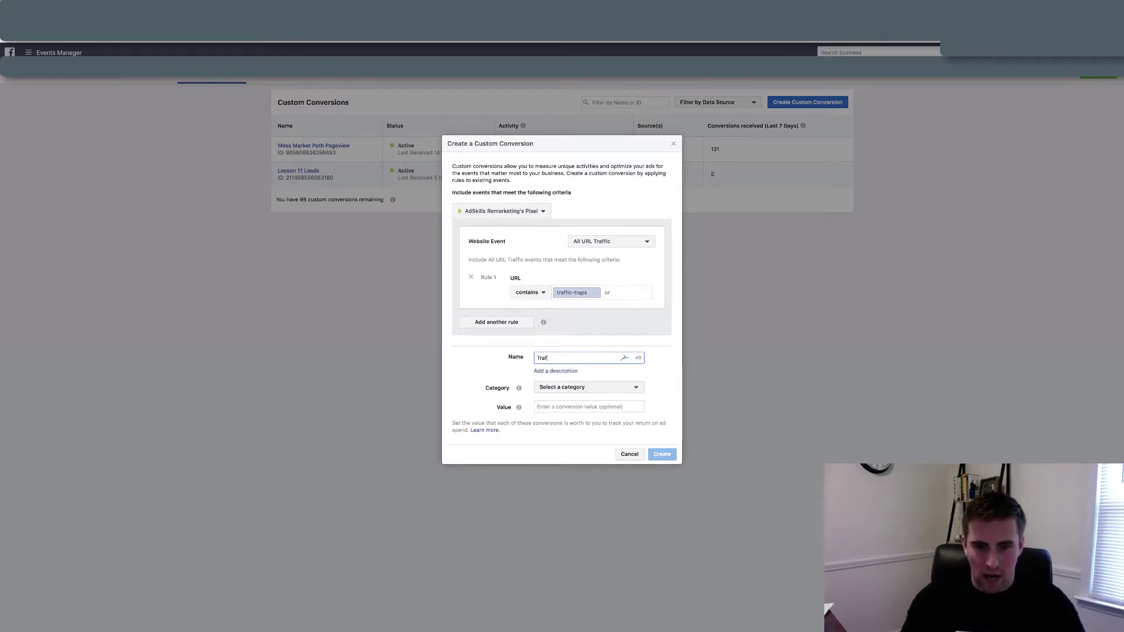
type("fic Tra")
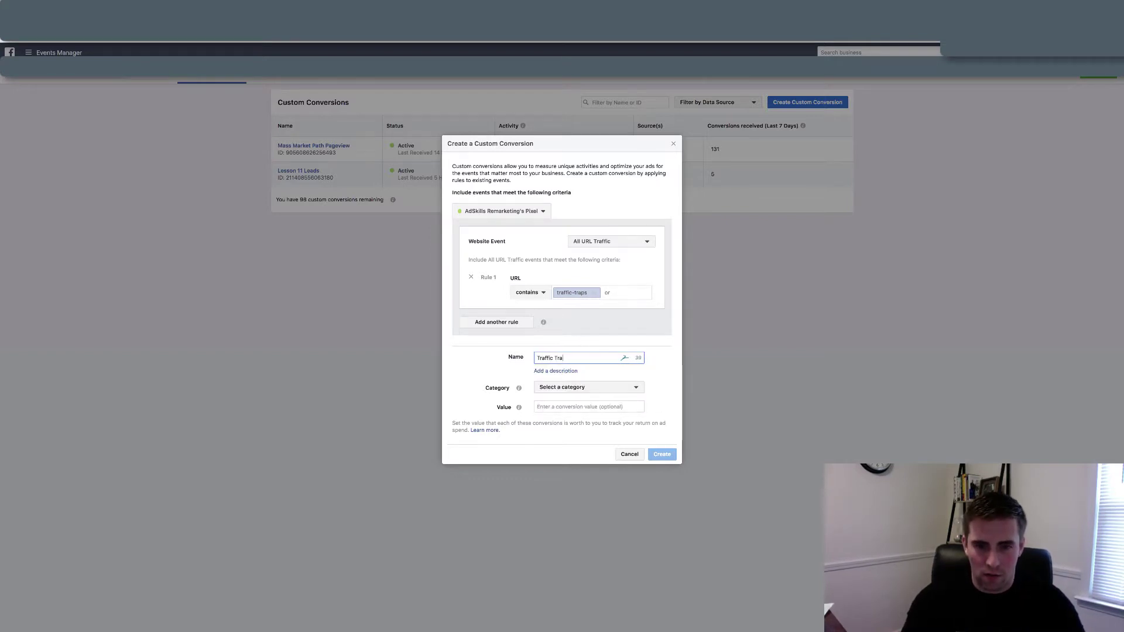
type("ps Example")
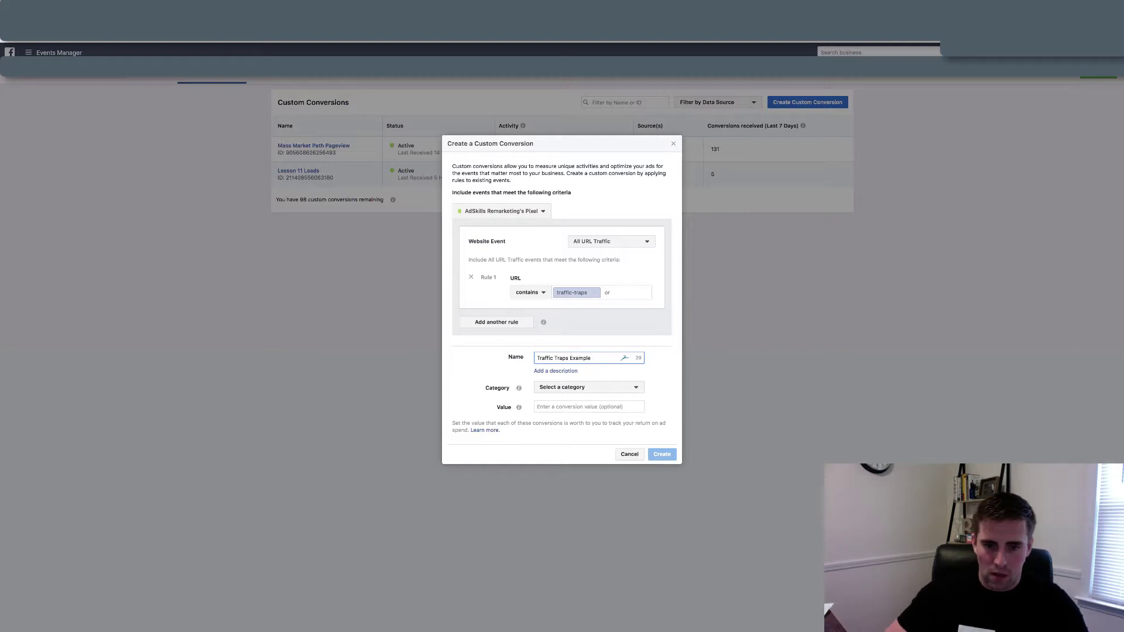
left_click(574, 387)
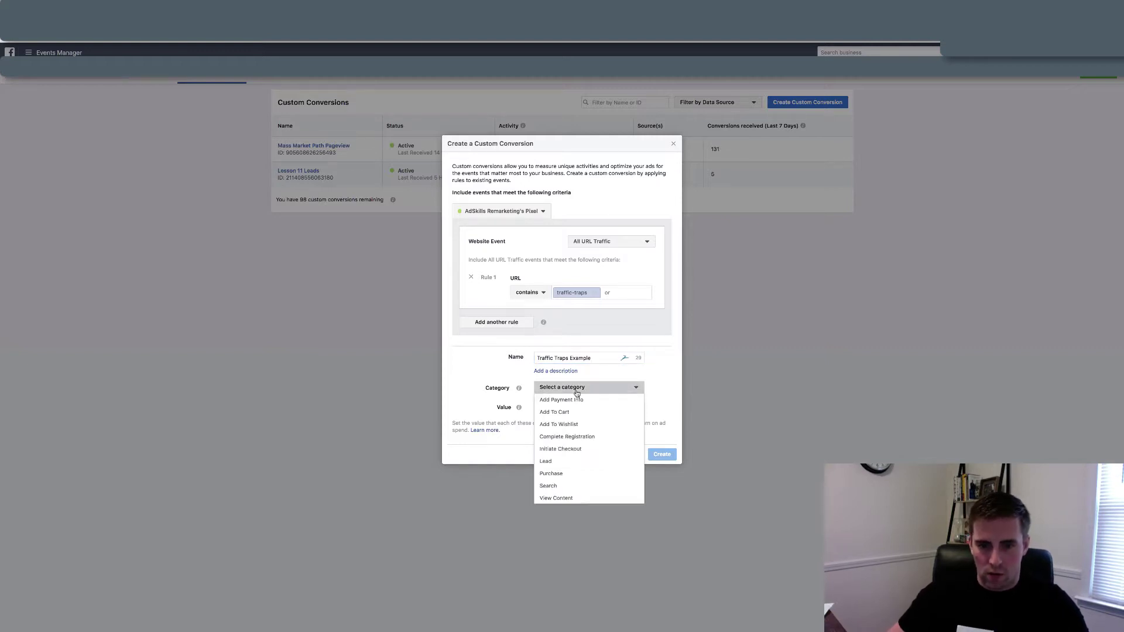
left_click(579, 498)
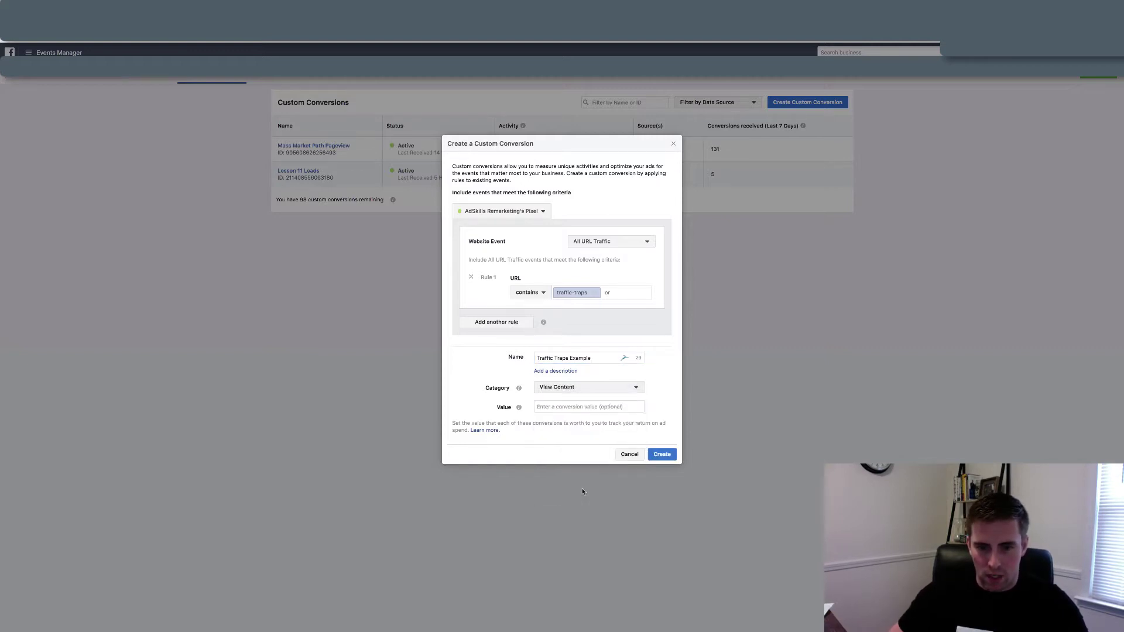
left_click(662, 454)
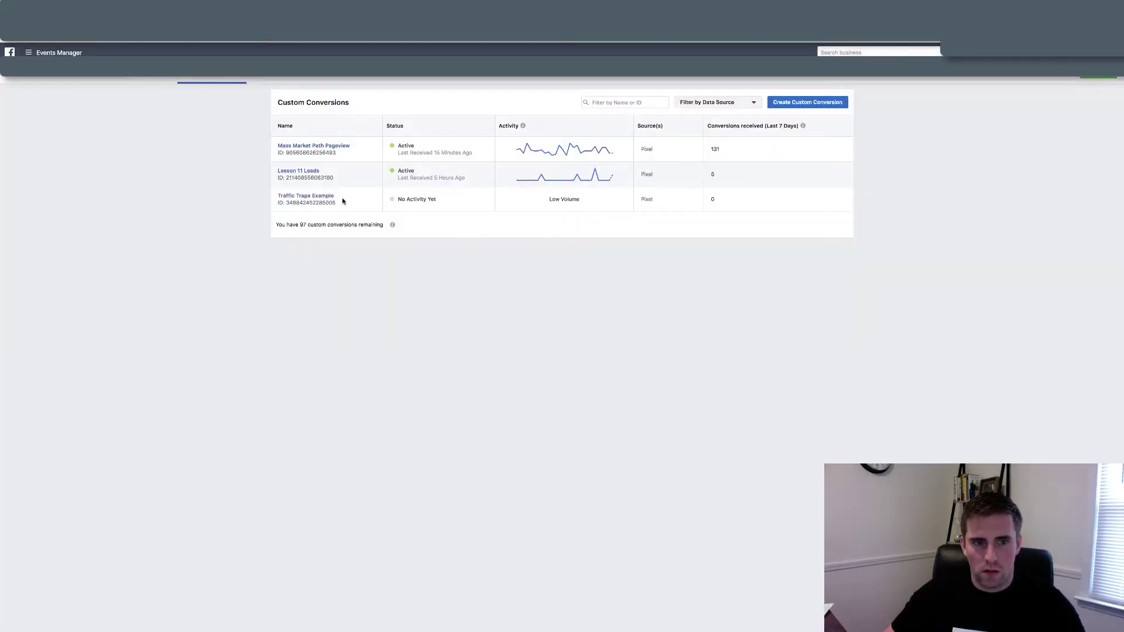
Visit the adskills.com tt-offer page in a new tab, then return to Events Manager
key("ctrl+t")
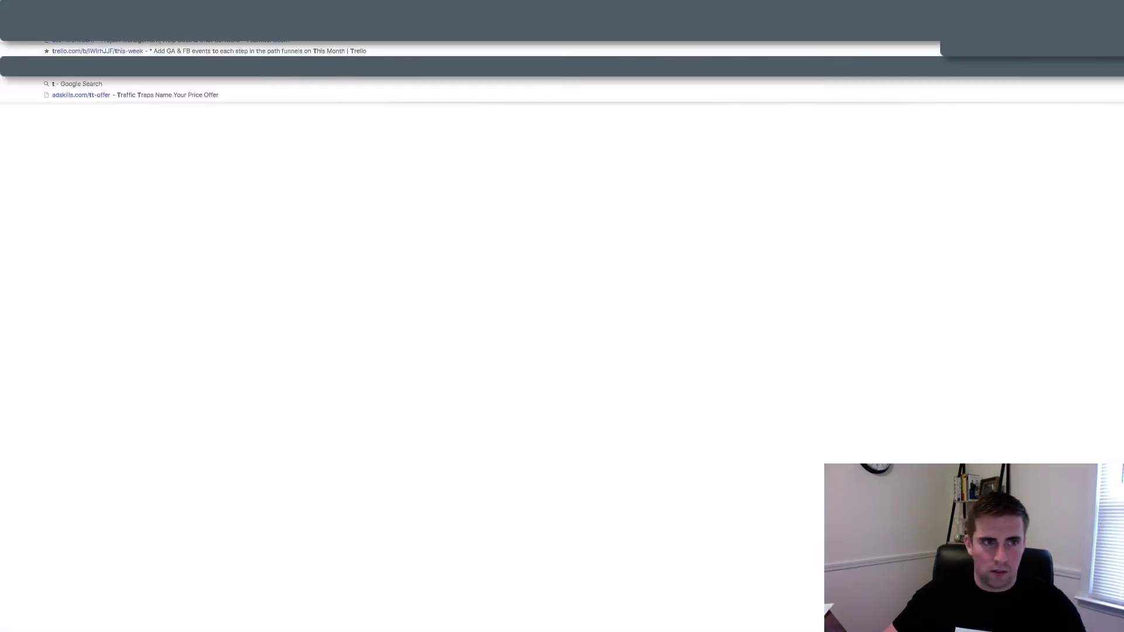
key("Return")
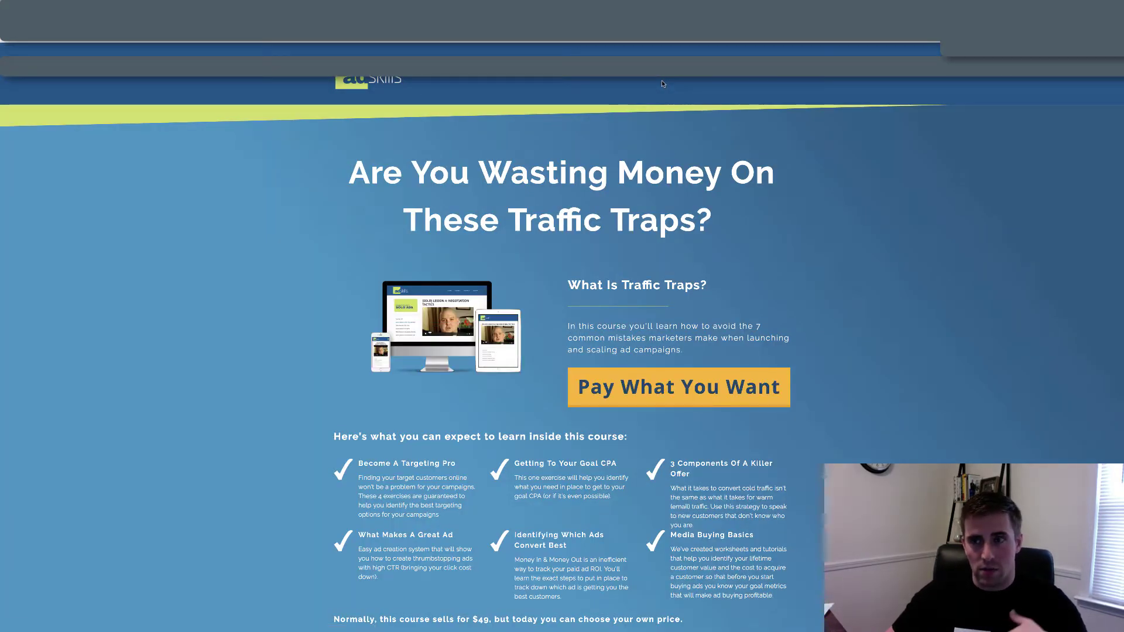
key("ctrl+Tab")
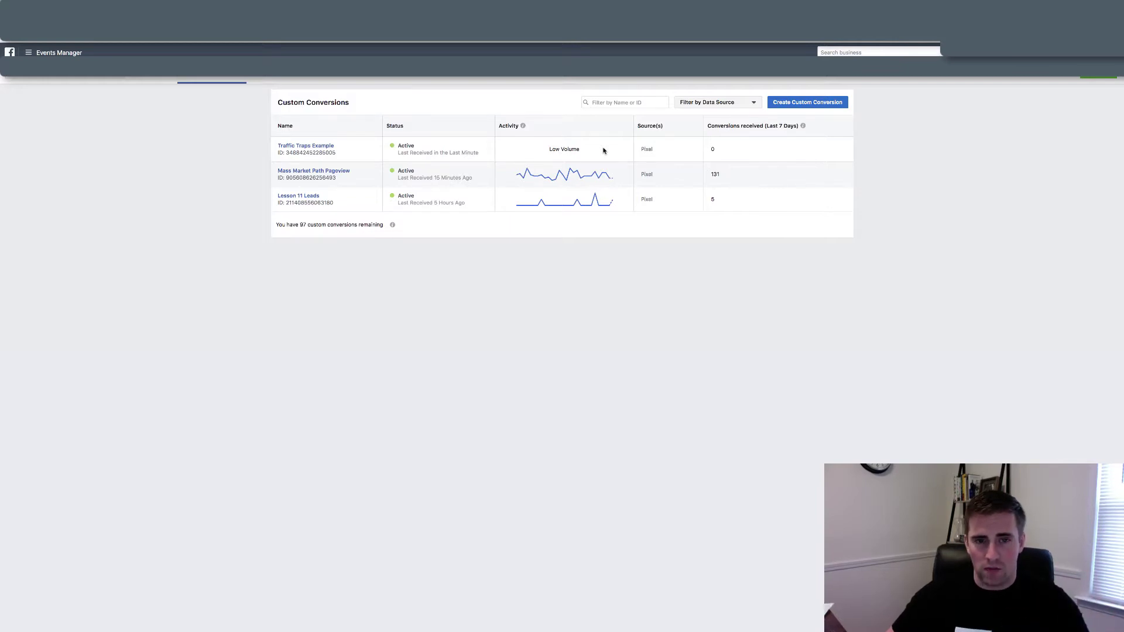
Begin a second custom conversion with its website event set to Purchase
left_click(818, 106)
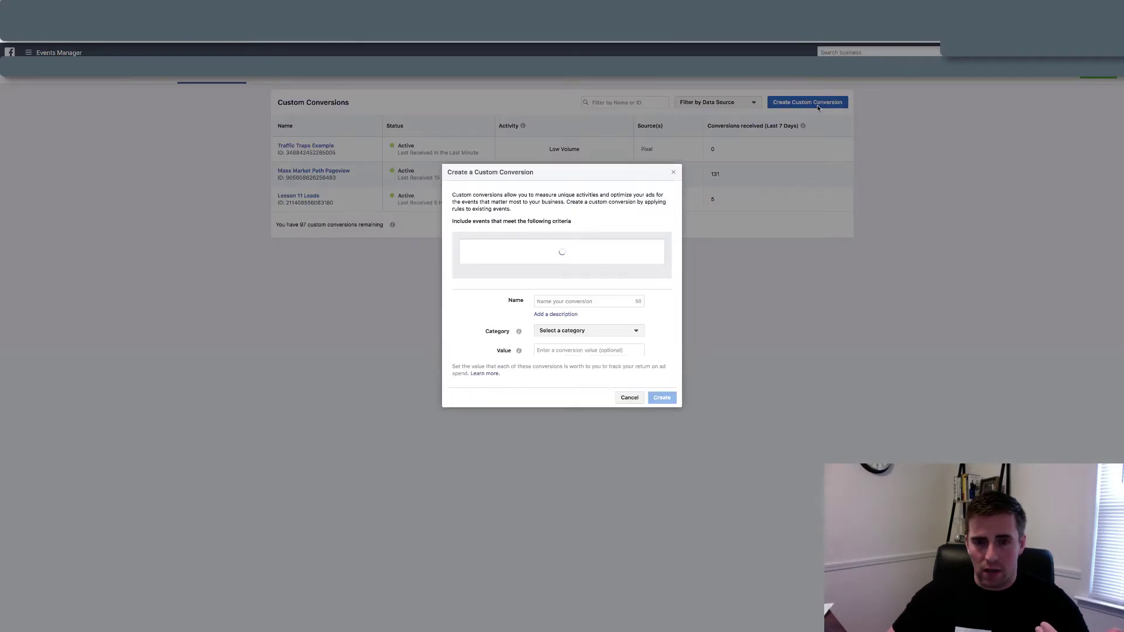
left_click(645, 241)
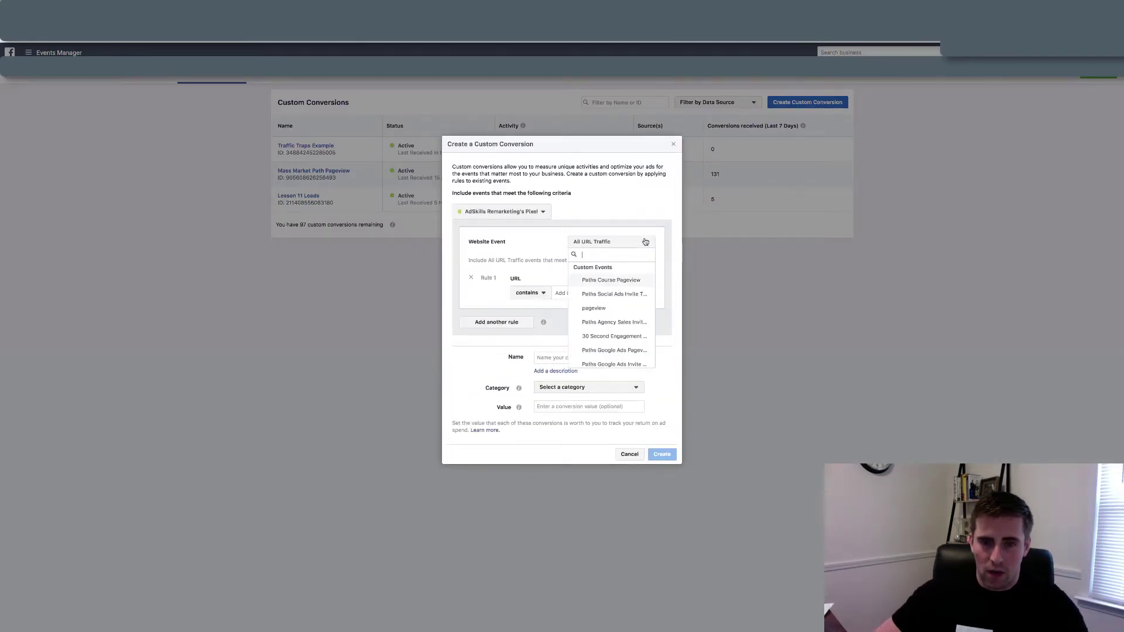
scroll(630, 286, "down", 2)
scroll(630, 287, "down", 4)
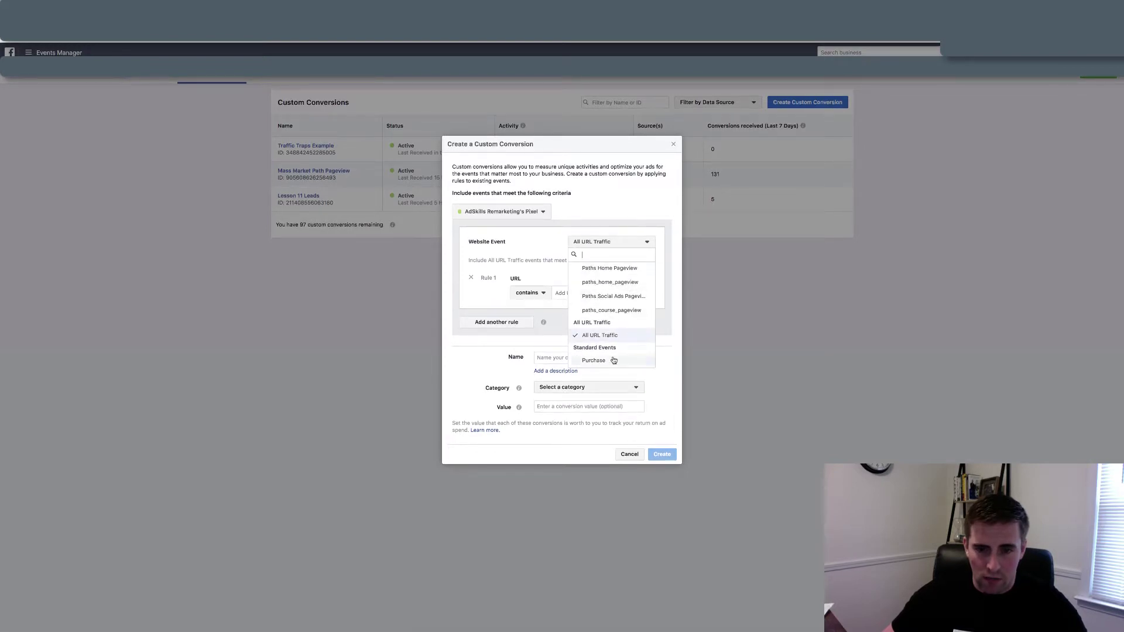
scroll(615, 279, "up", 2)
scroll(614, 343, "down", 2)
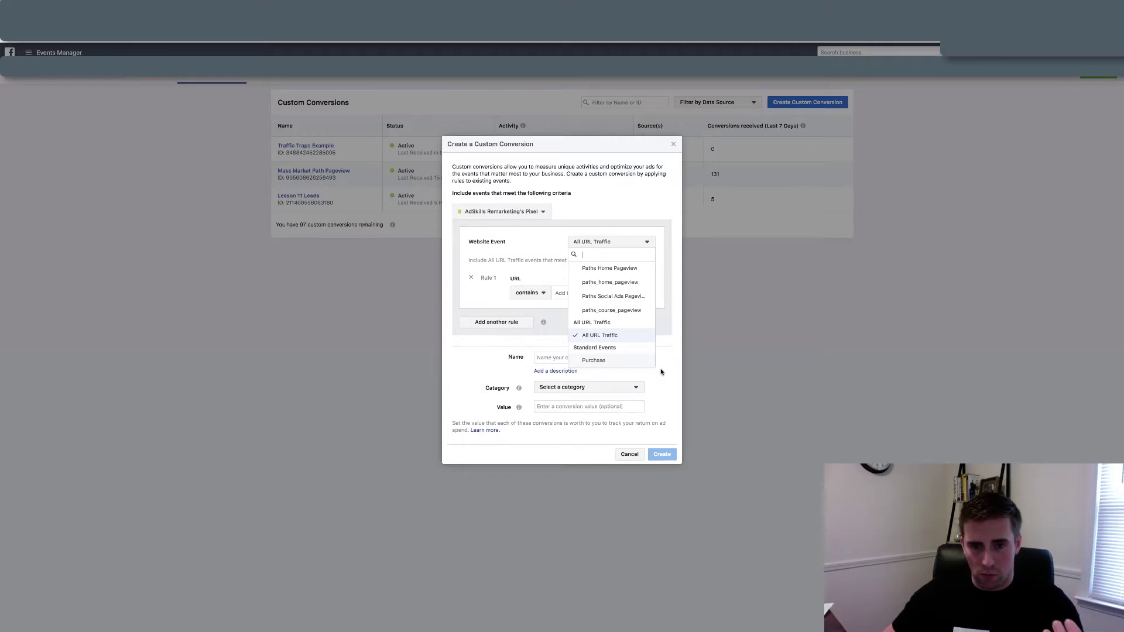
scroll(611, 304, "up", 5)
scroll(615, 312, "down", 5)
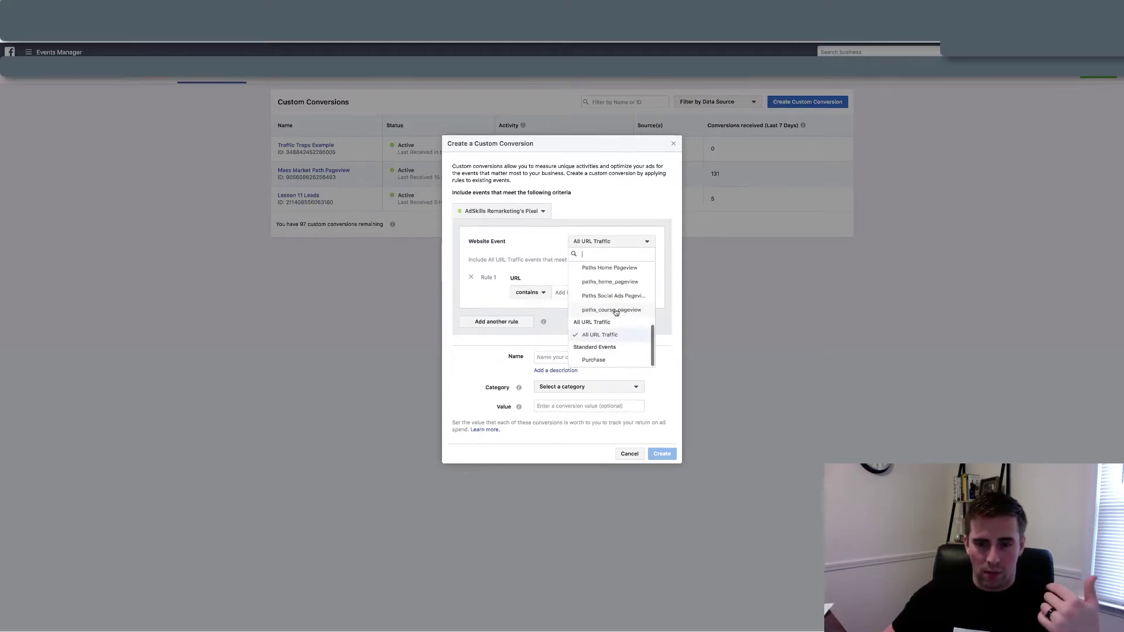
left_click(594, 360)
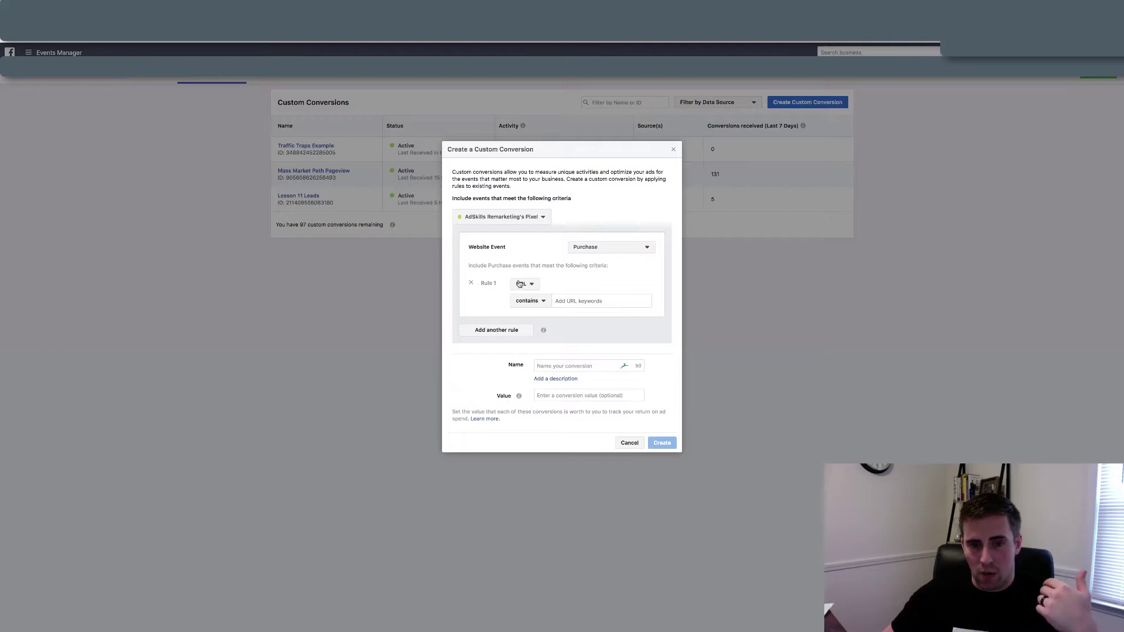
Switch the rule to event parameters and review its options, keeping value as the parameter
left_click(519, 284)
left_click(526, 318)
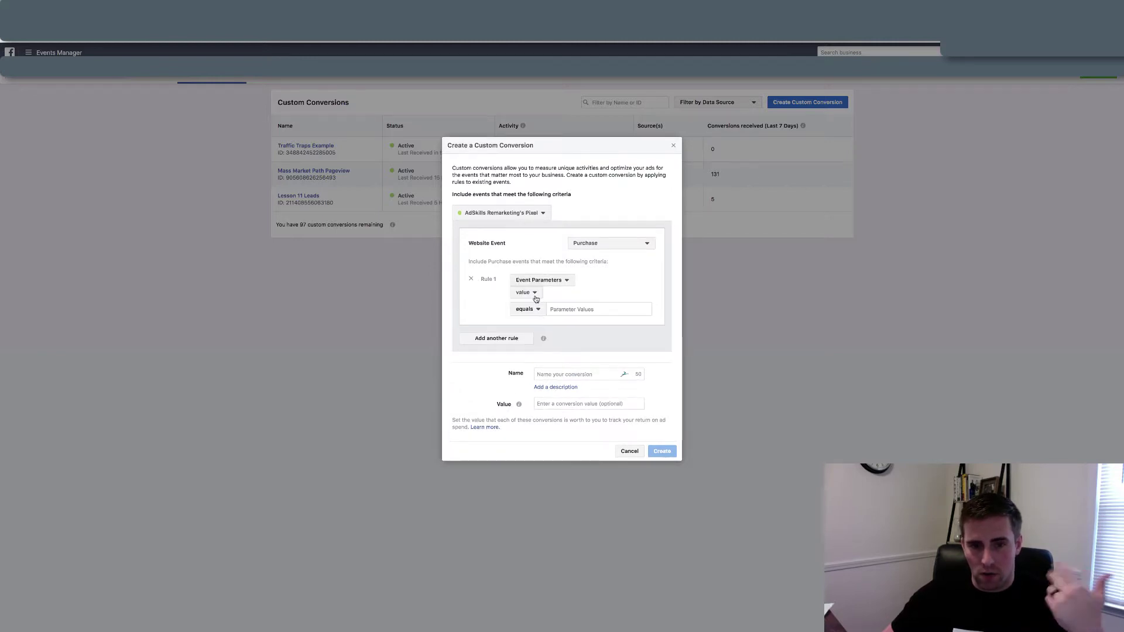
left_click(535, 299)
left_click(543, 325)
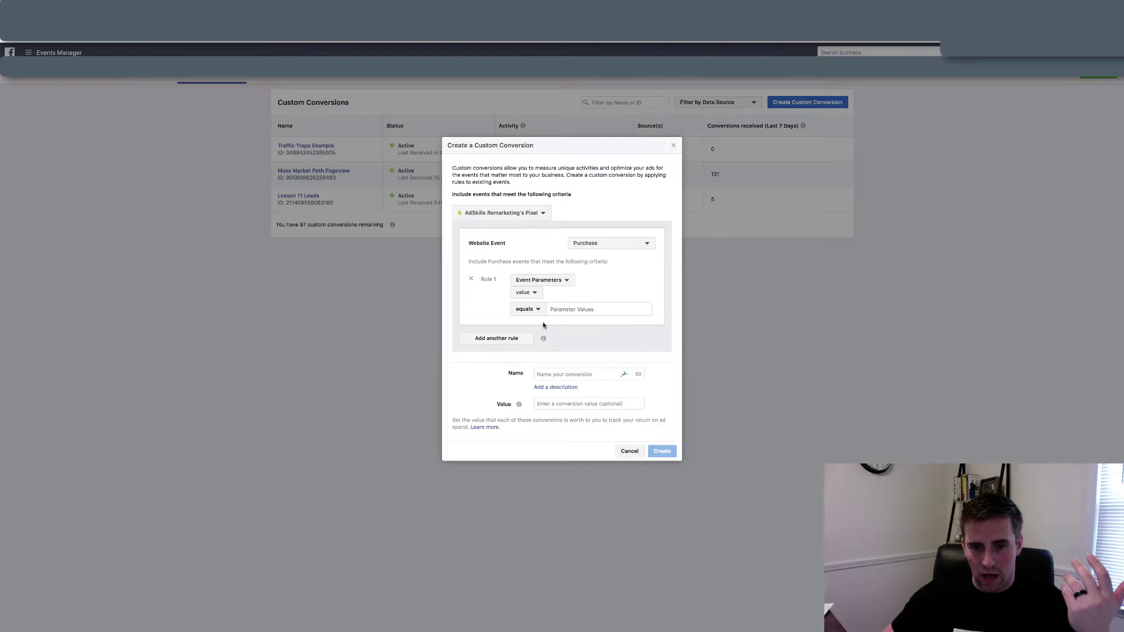
left_click(535, 312)
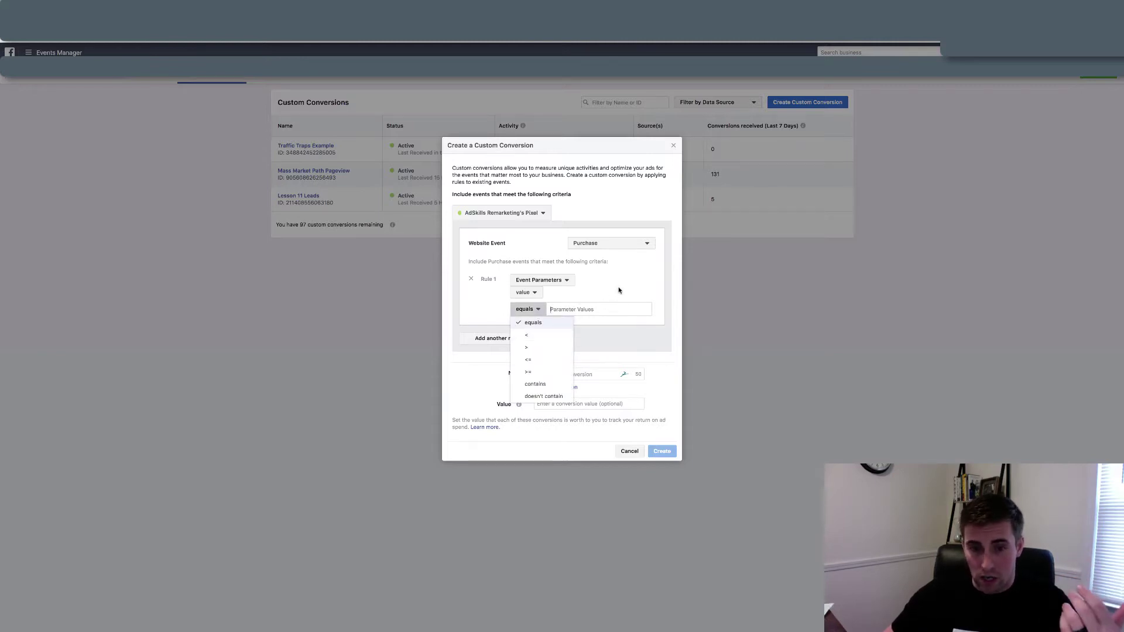
left_click(526, 292)
left_click(582, 297)
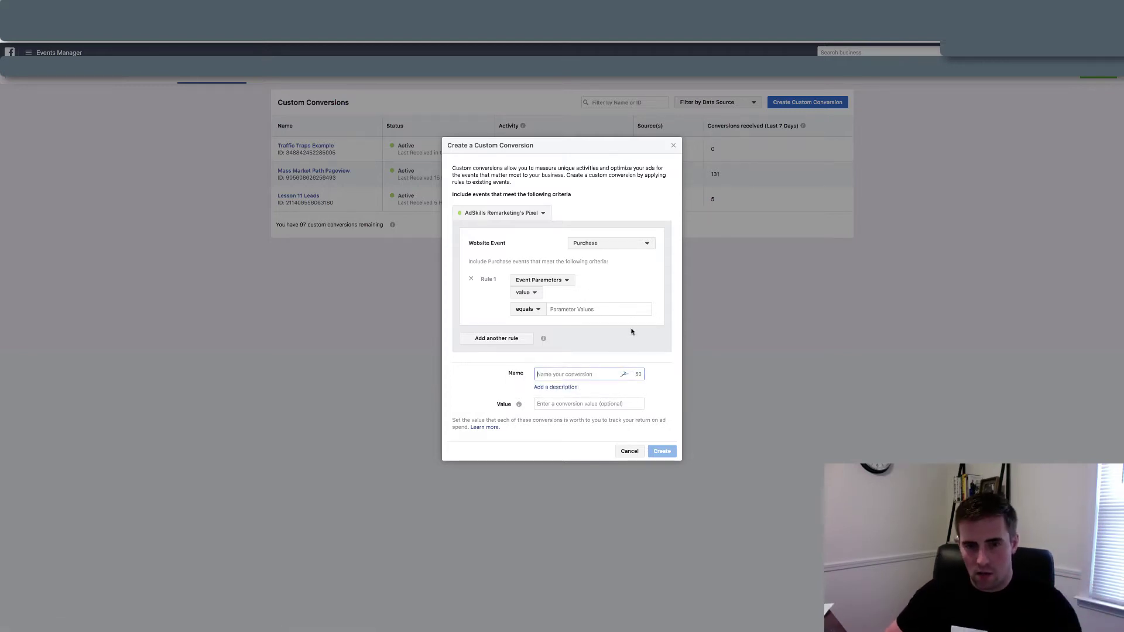
left_click(527, 291)
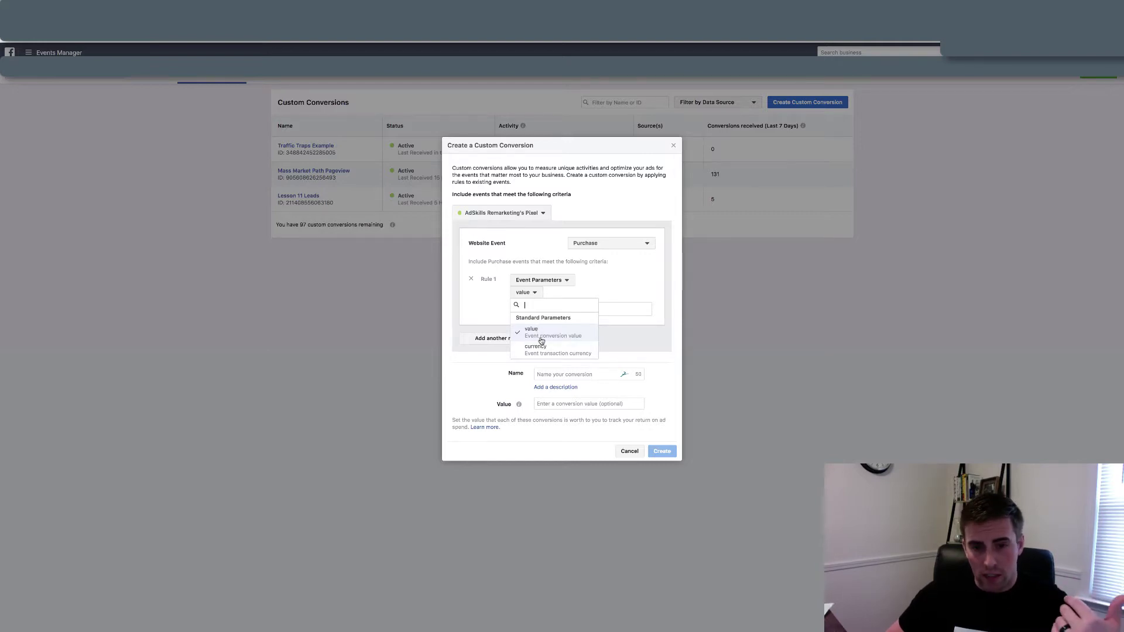
left_click(581, 292)
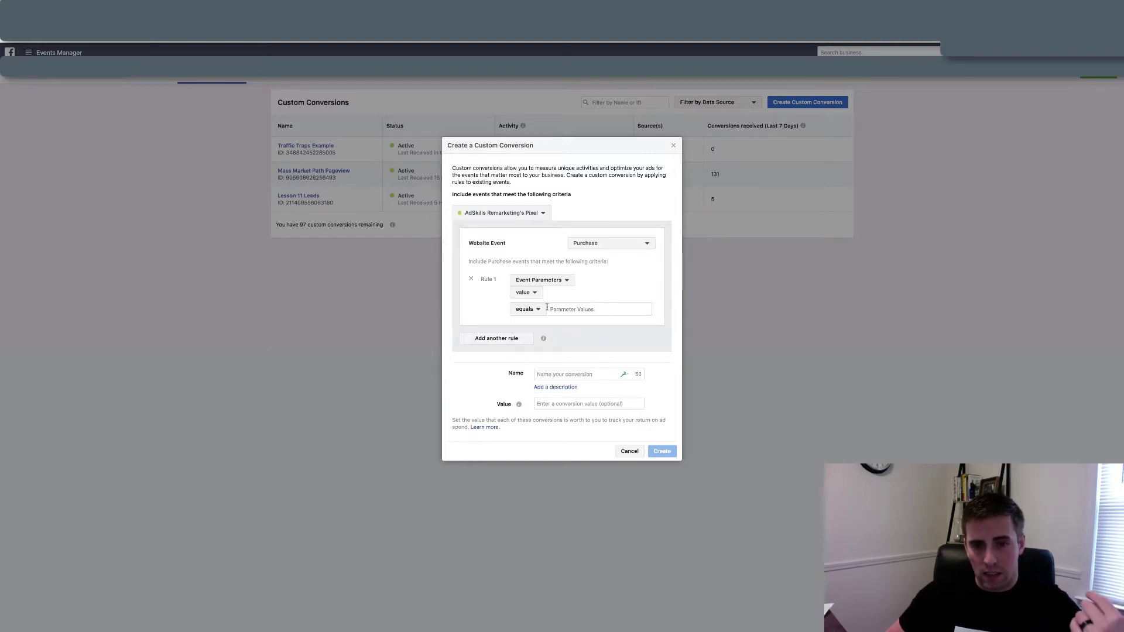
Cancel the Purchase conversion form without creating it and go to Ads Manager
left_click(593, 373)
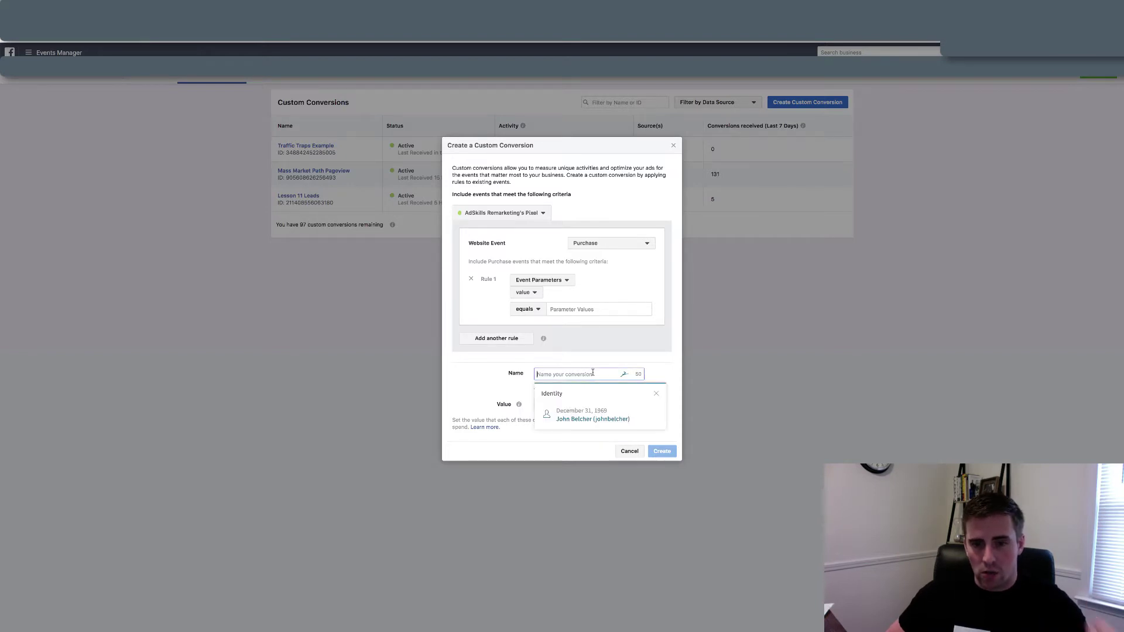
left_click(617, 360)
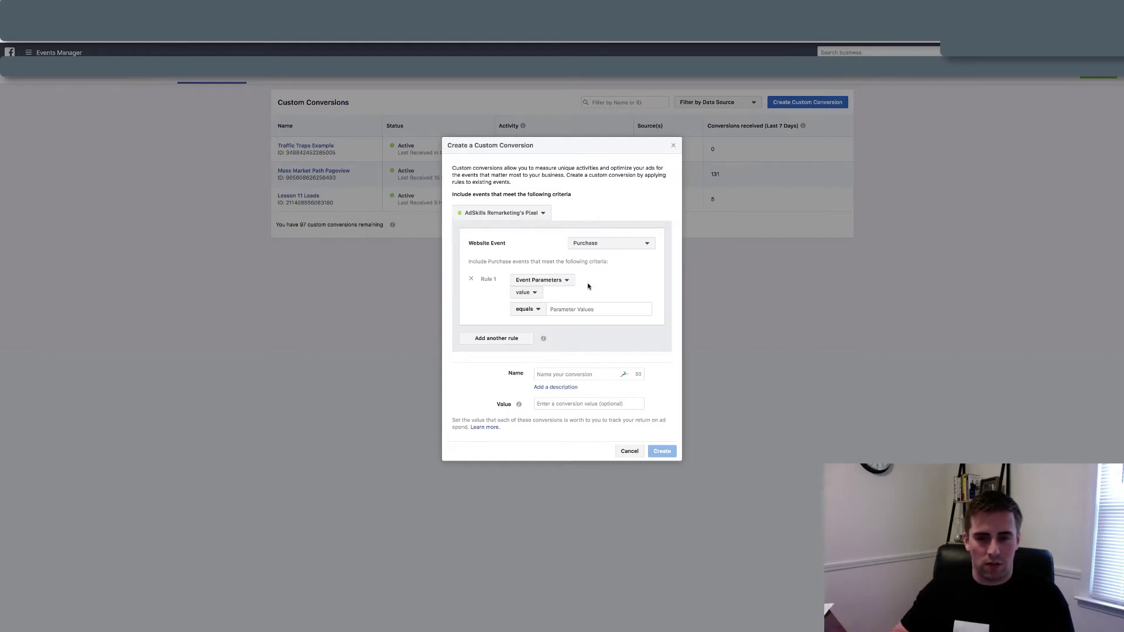
left_click(673, 145)
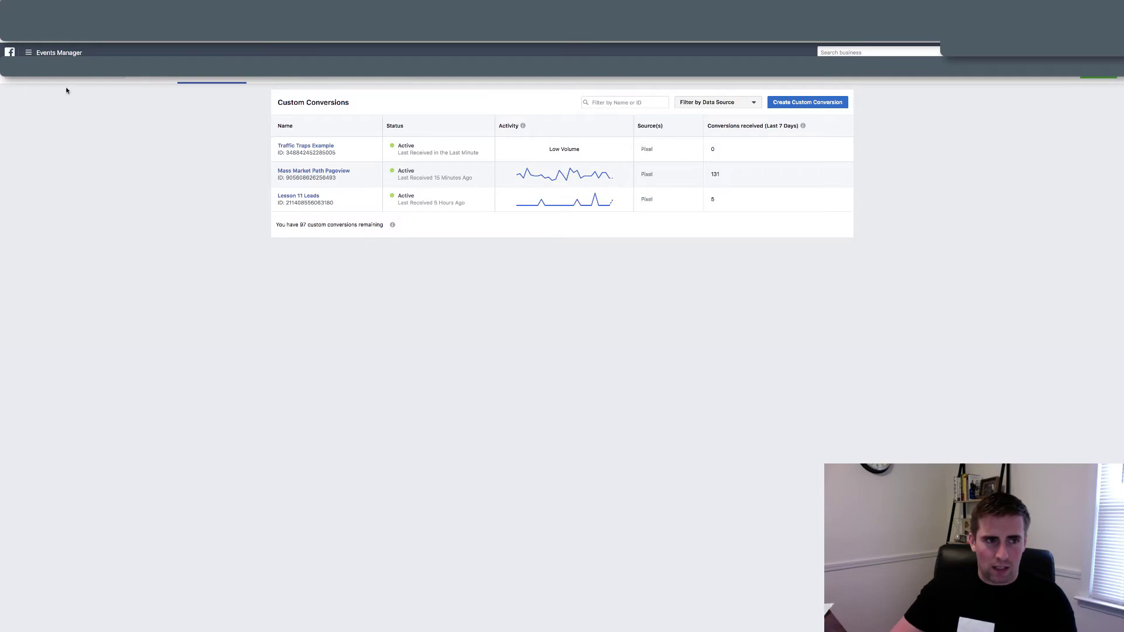
left_click(56, 52)
left_click(29, 100)
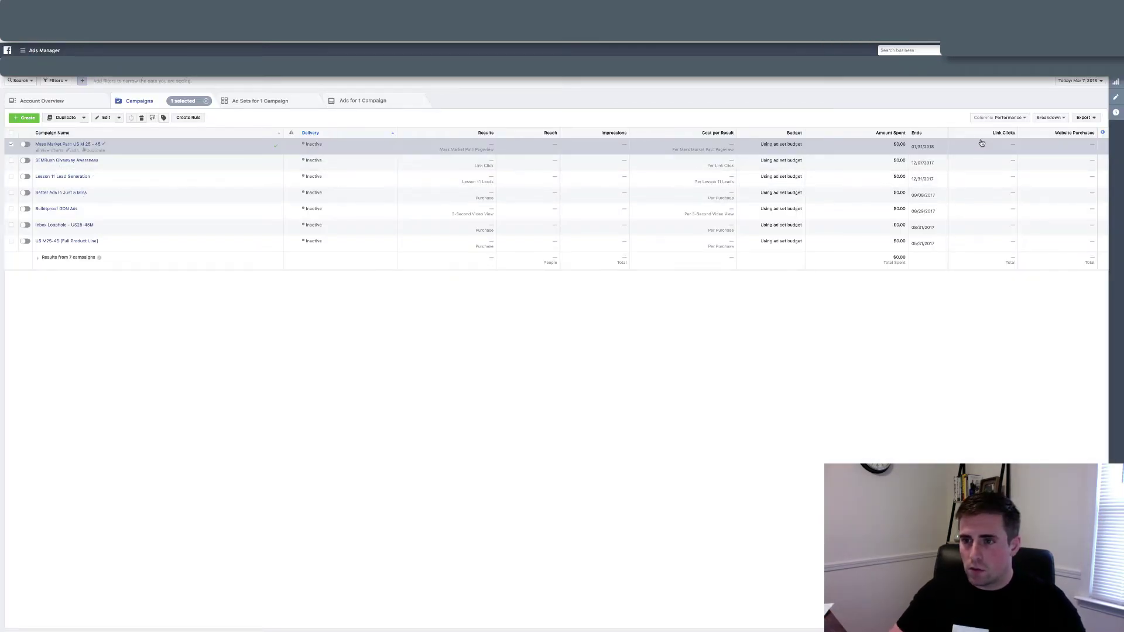
Add the Mass Market Path Pageview and Cost per Mass Market Path Pageview report columns
left_click(999, 117)
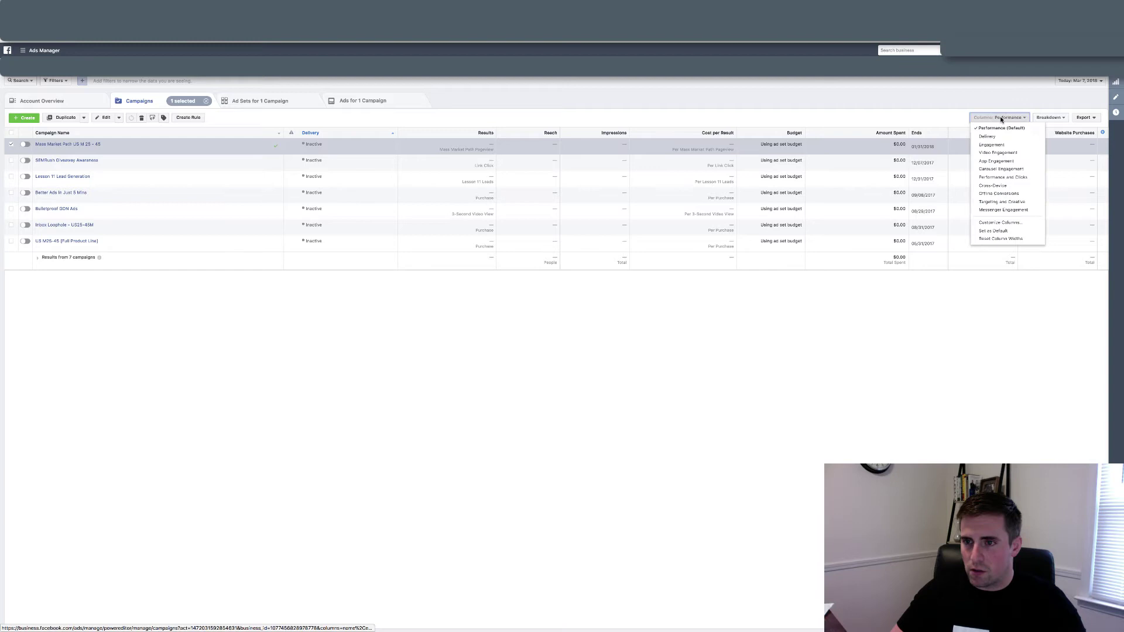
left_click(1012, 211)
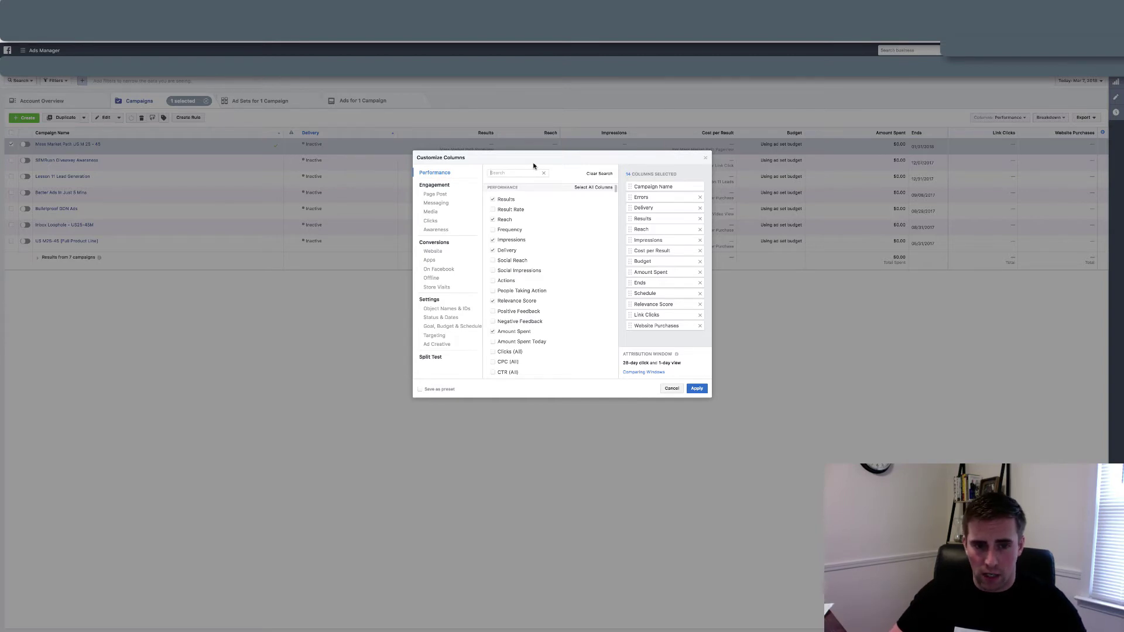
type("mass")
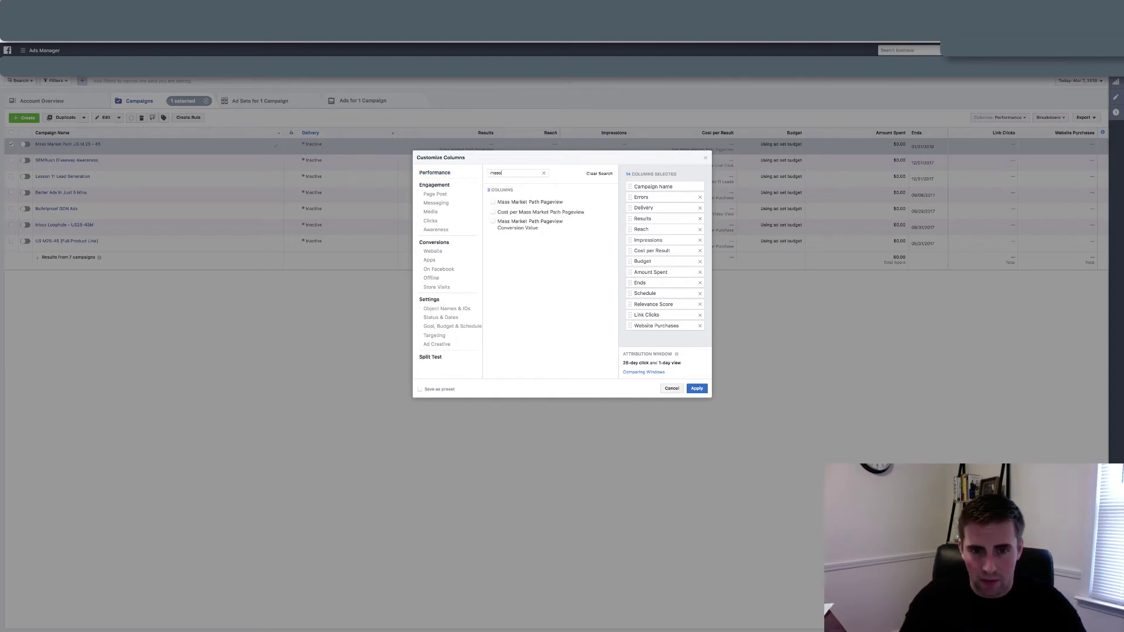
mouse_move(540, 203)
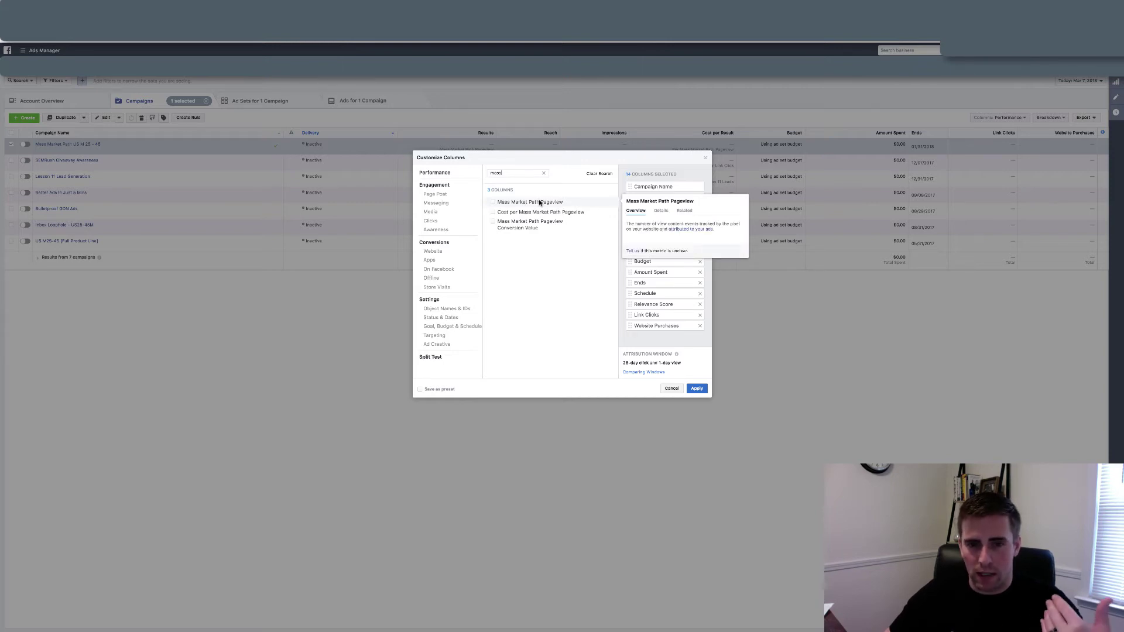
left_click(543, 204)
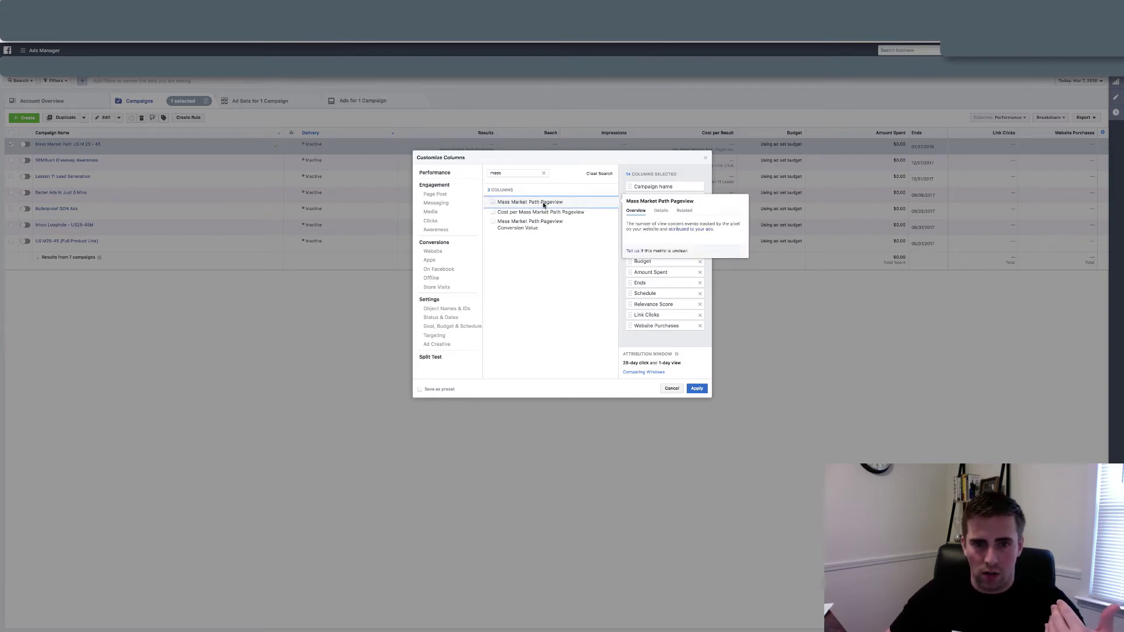
left_click(543, 213)
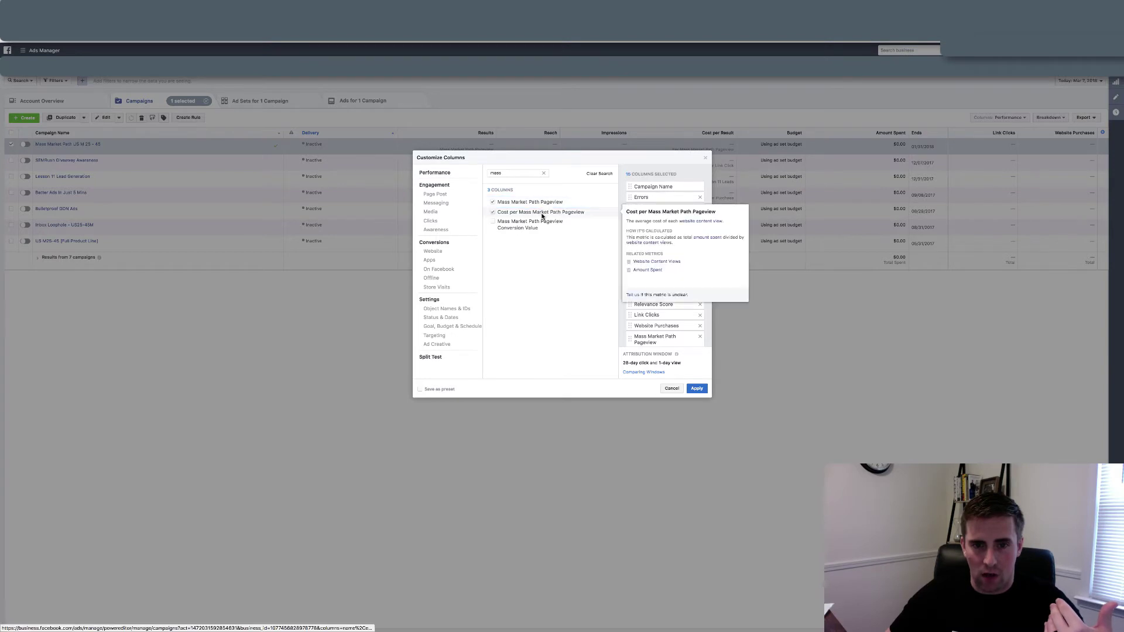
left_click(695, 389)
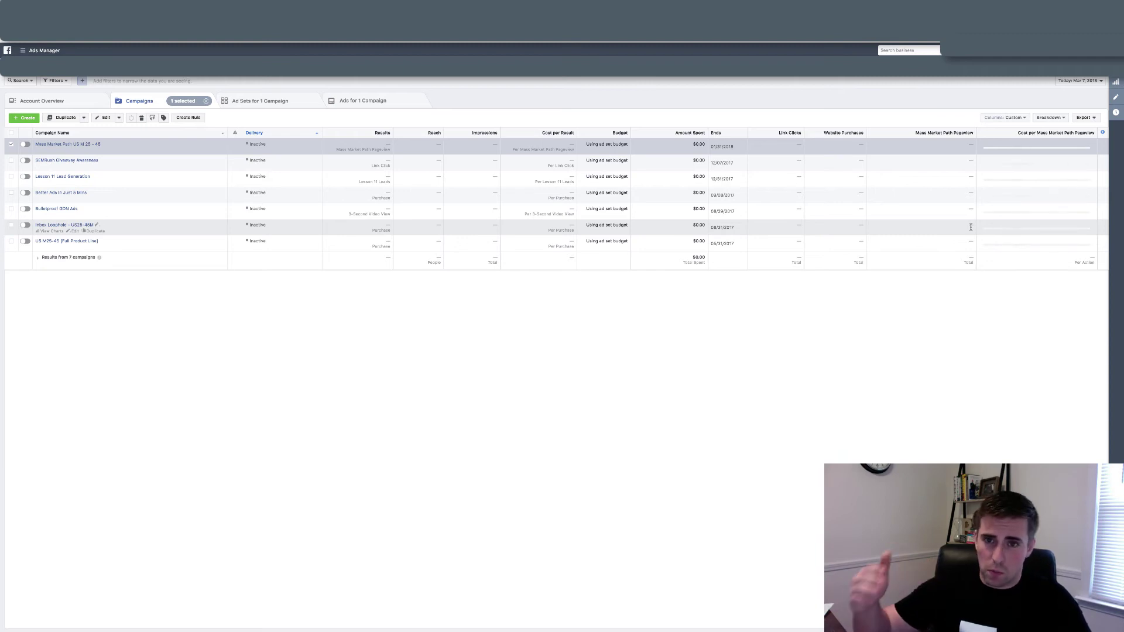
Create a Conversions campaign named 'JB - Example Conversions' and continue to its ad set
left_click(32, 119)
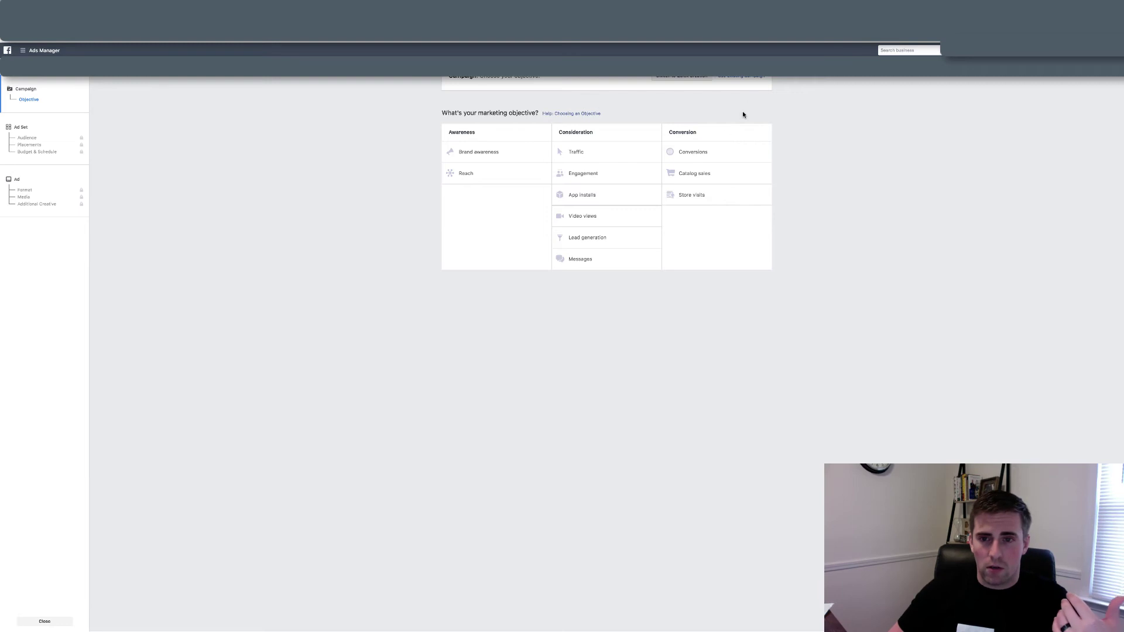
left_click(712, 153)
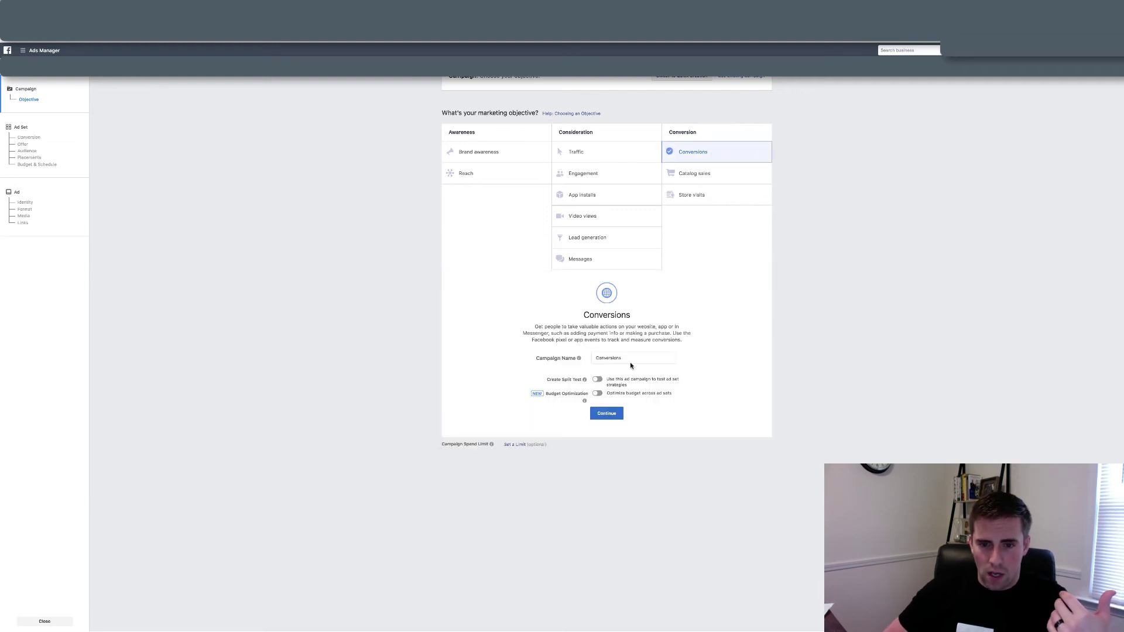
double_click(630, 359)
type("JB -")
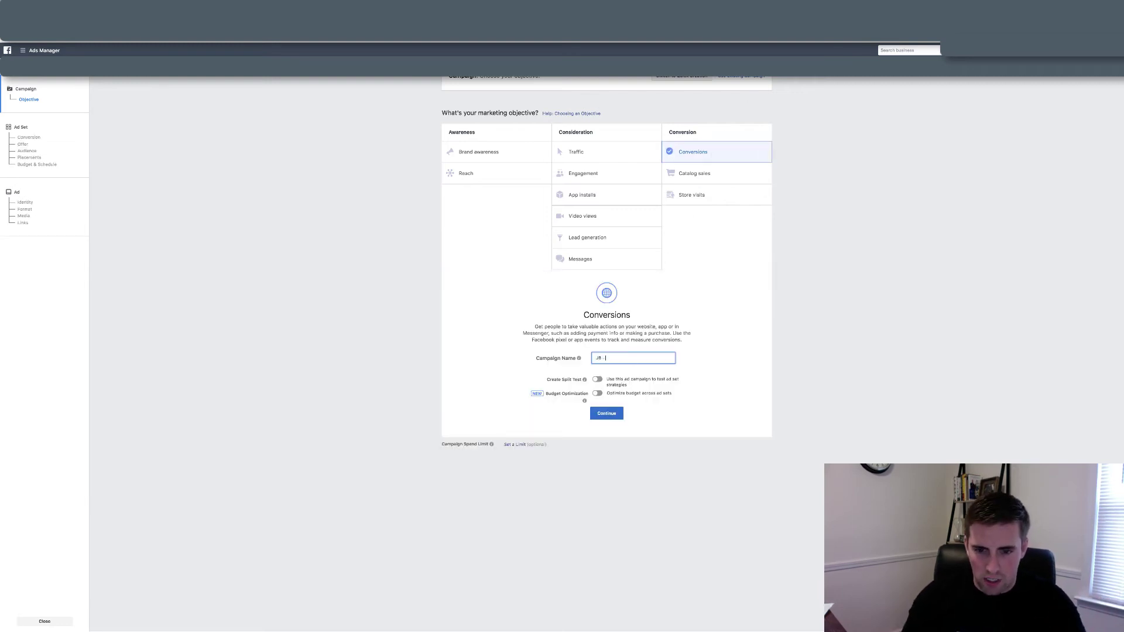
type(" Example Conversions")
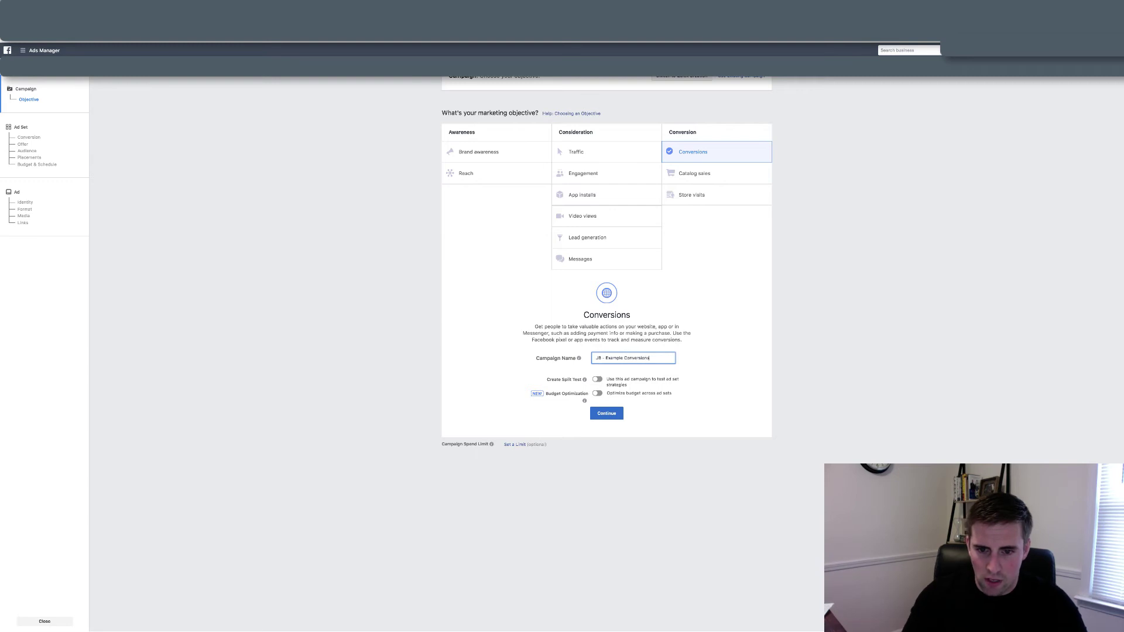
left_click(606, 414)
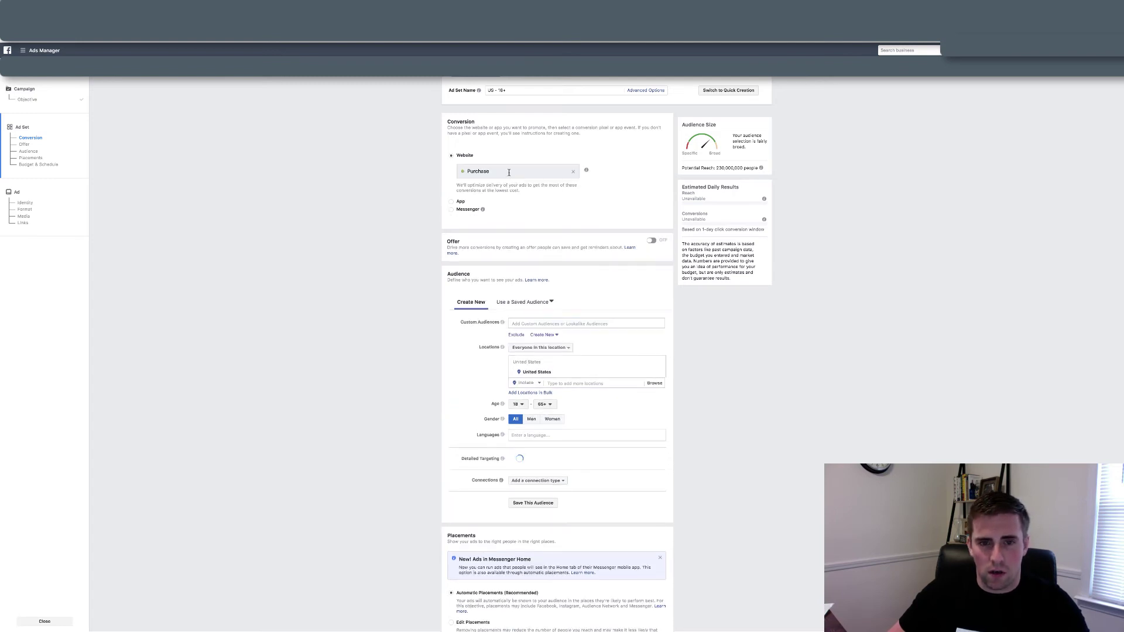
Replace Purchase with Mass Market Path Pageview as the ad set's conversion event
left_click(573, 172)
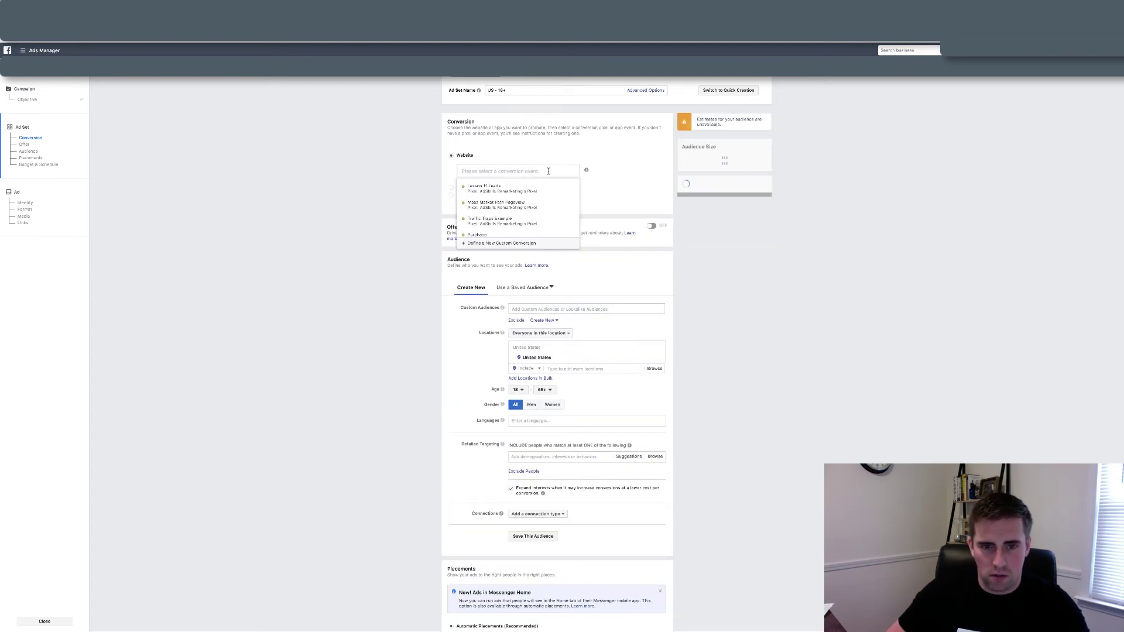
left_click(496, 204)
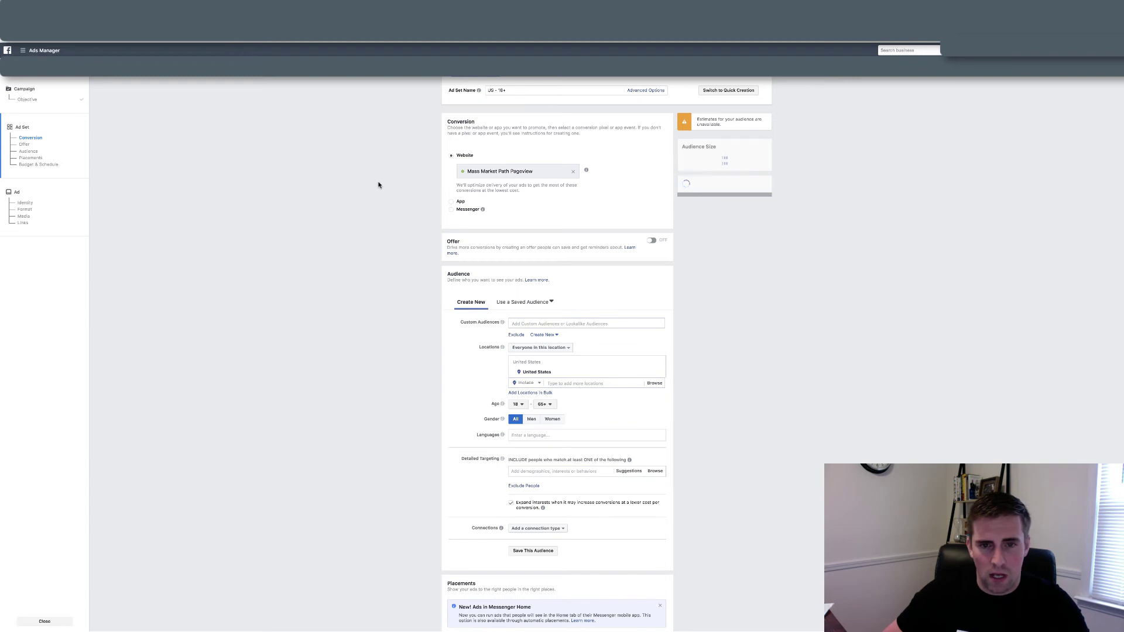